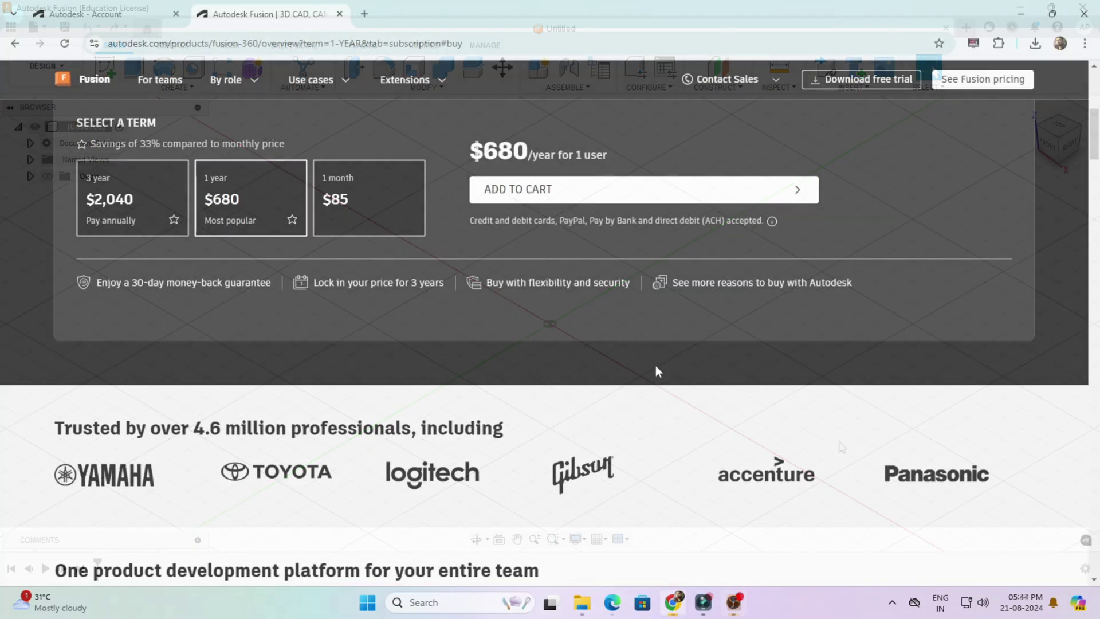
Scroll back up the Fusion pricing page after reviewing the subscription prices
scroll(659, 357, up, 5)
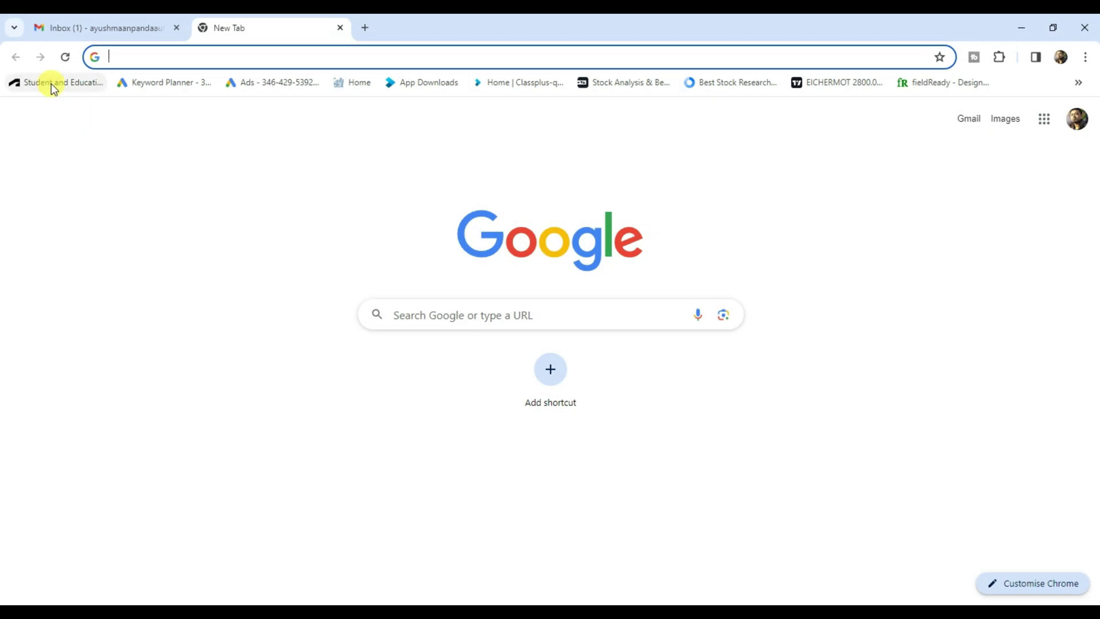
Create a new Autodesk account from the Student and Education page, then check the Gmail inbox
click(51, 84)
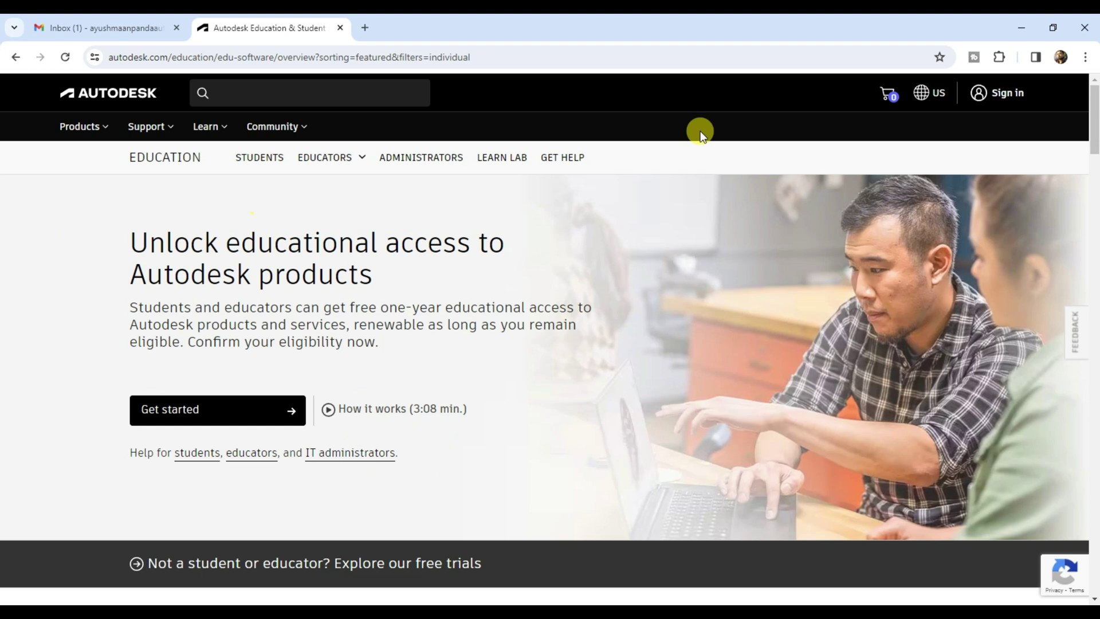
click(1006, 96)
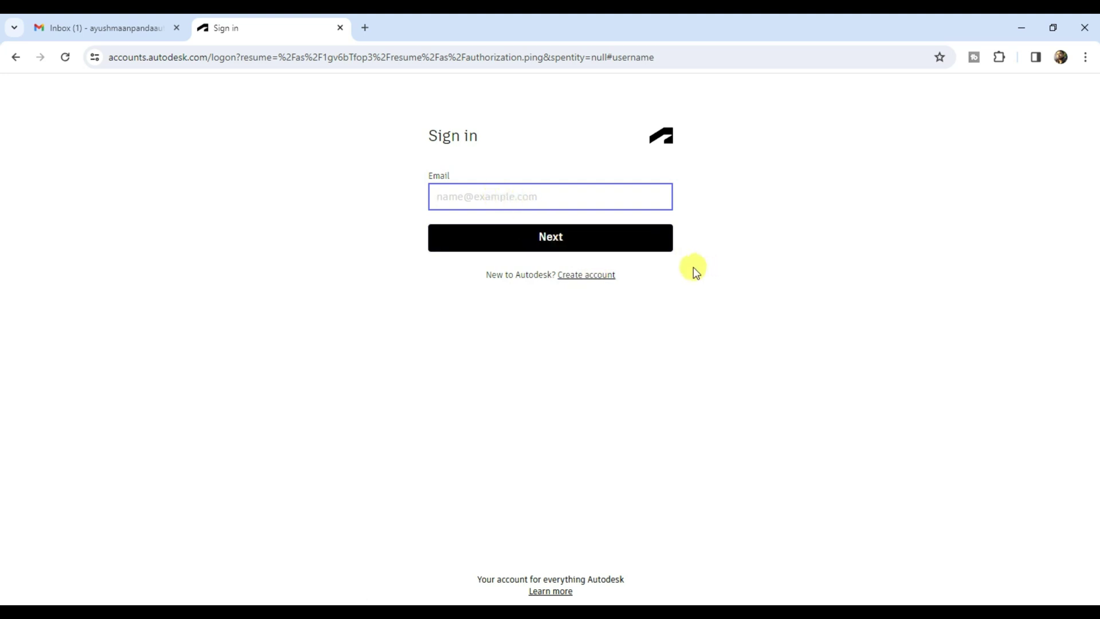
click(595, 275)
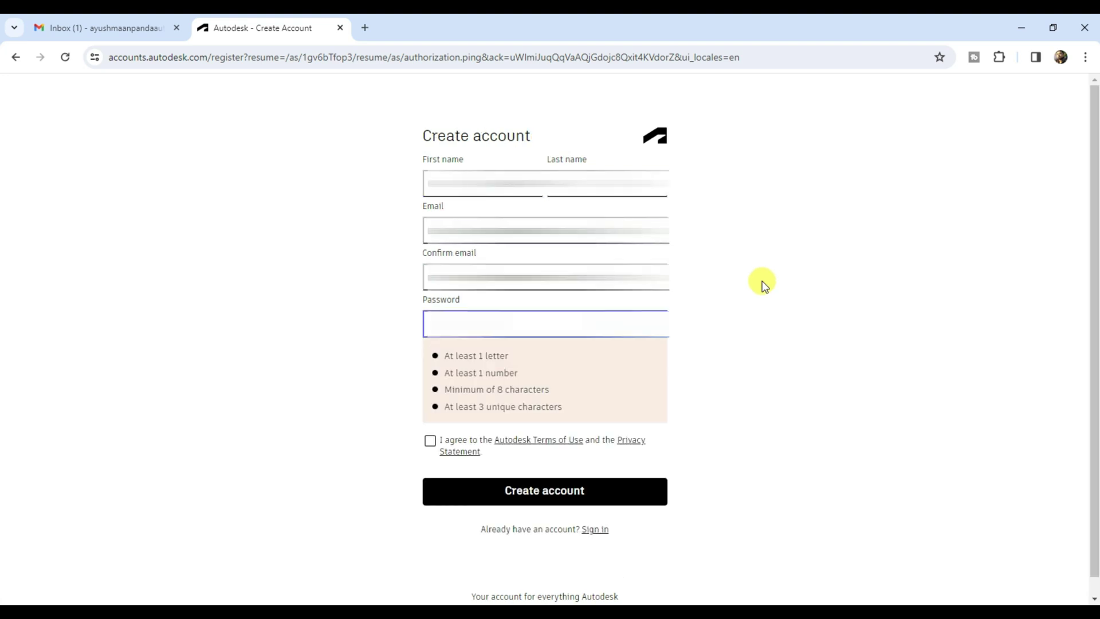
text(*********)
click(435, 361)
click(523, 414)
click(117, 26)
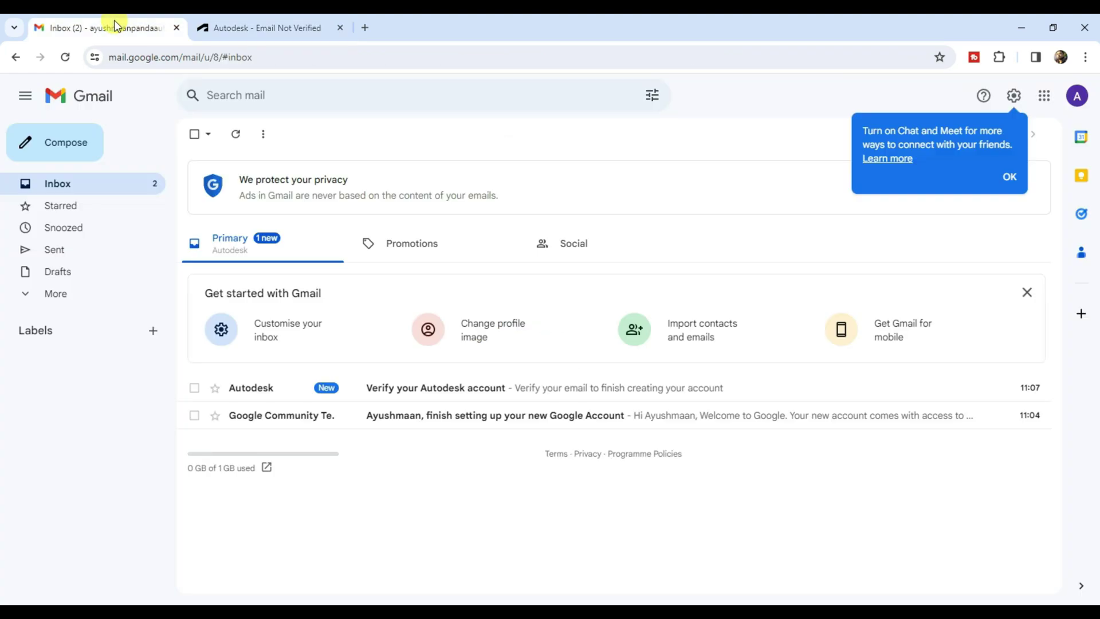
Verify the account from the 'Verify your Autodesk account' email and sign in on Autodesk Education
click(86, 181)
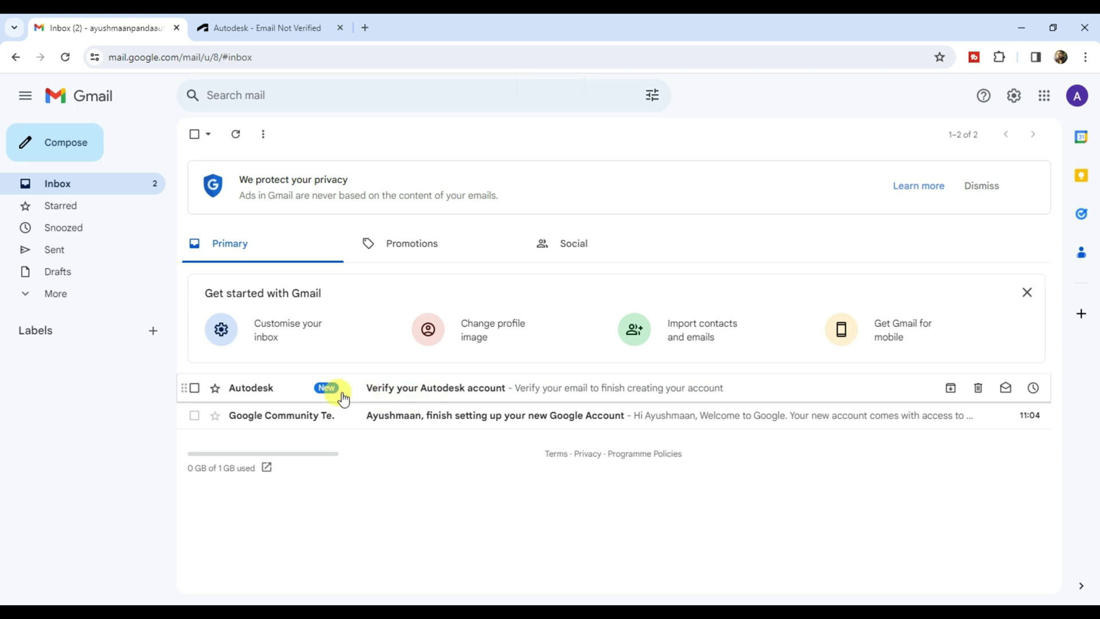
click(461, 389)
click(486, 284)
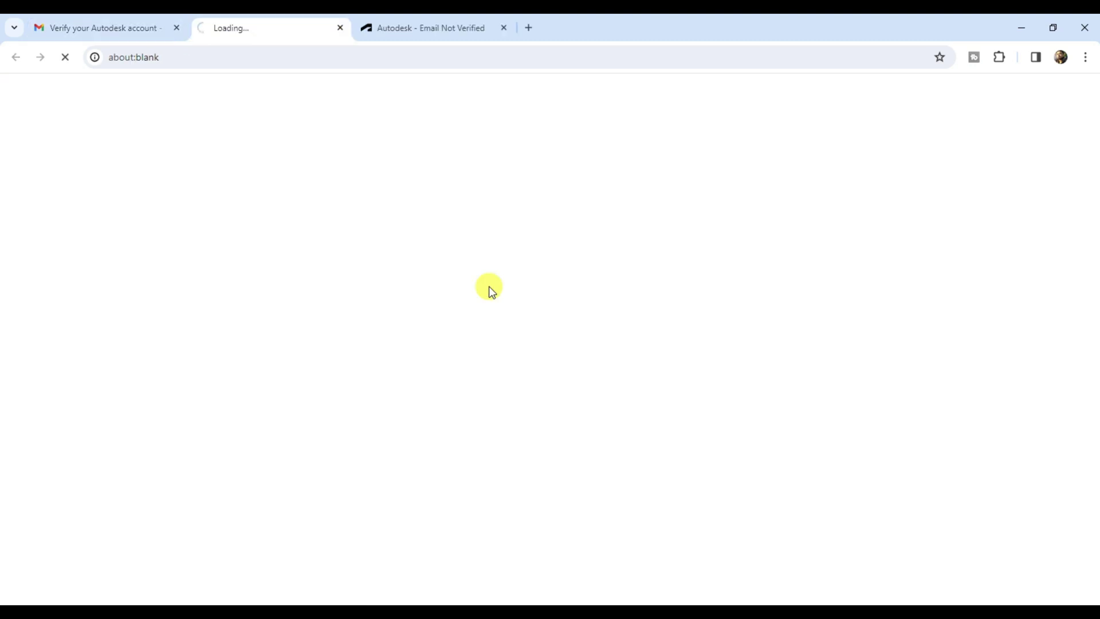
click(580, 452)
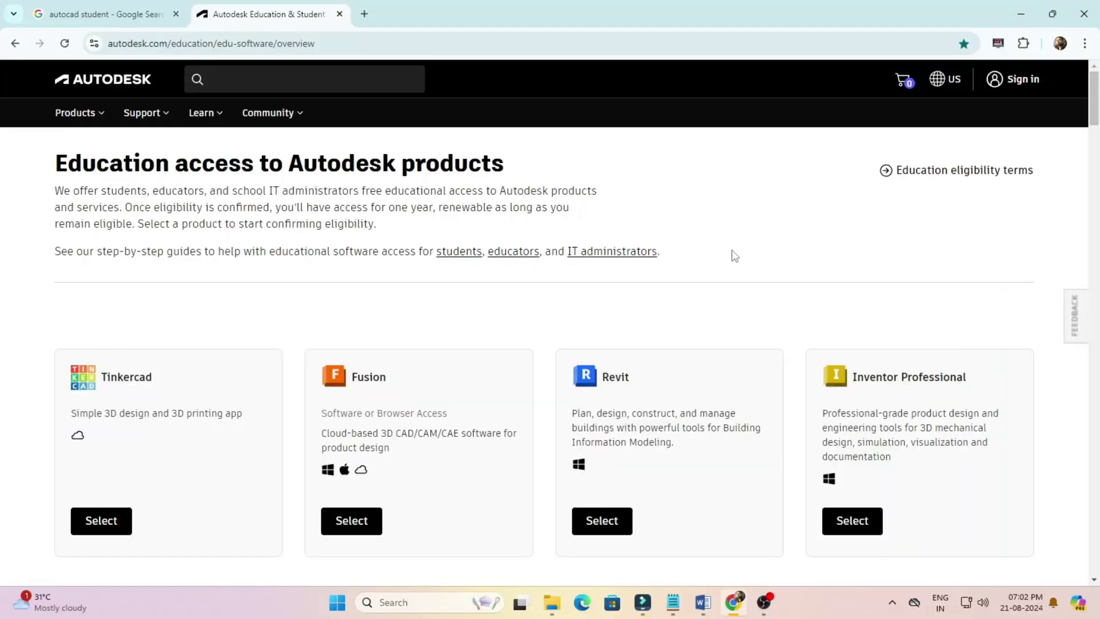
click(1024, 79)
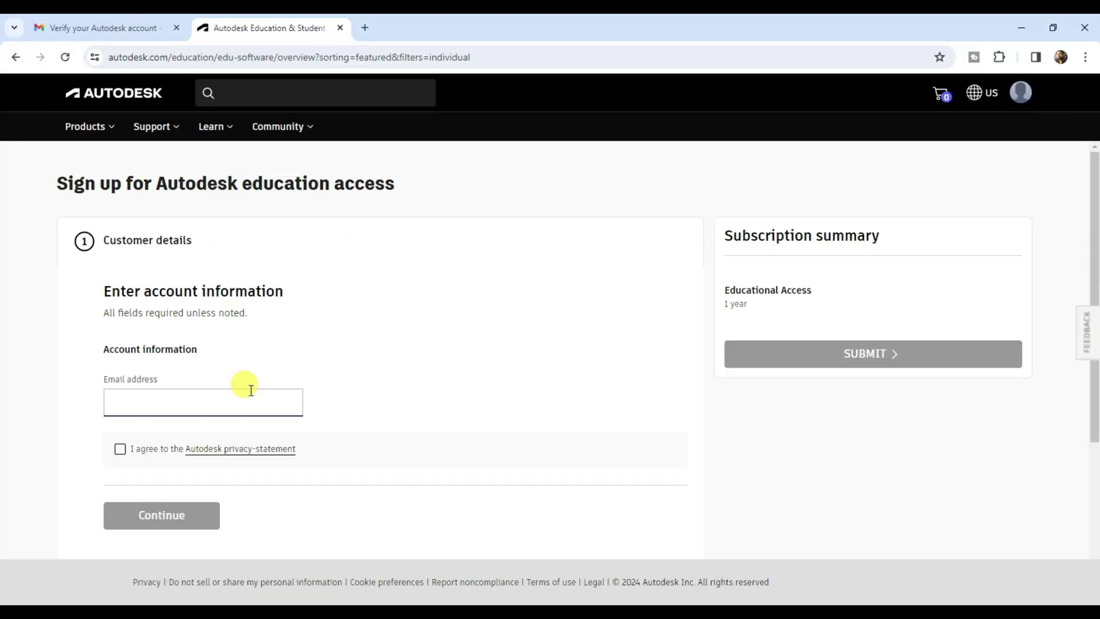
Enter the account's e-mail address, accept the privacy statement, and continue
click(251, 390)
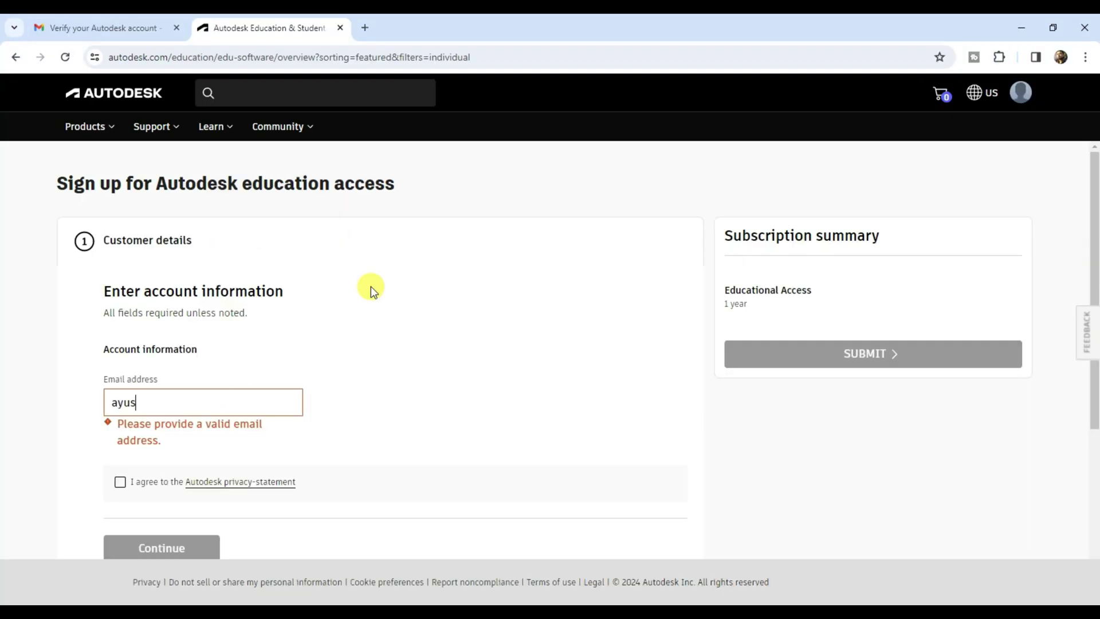
click(119, 449)
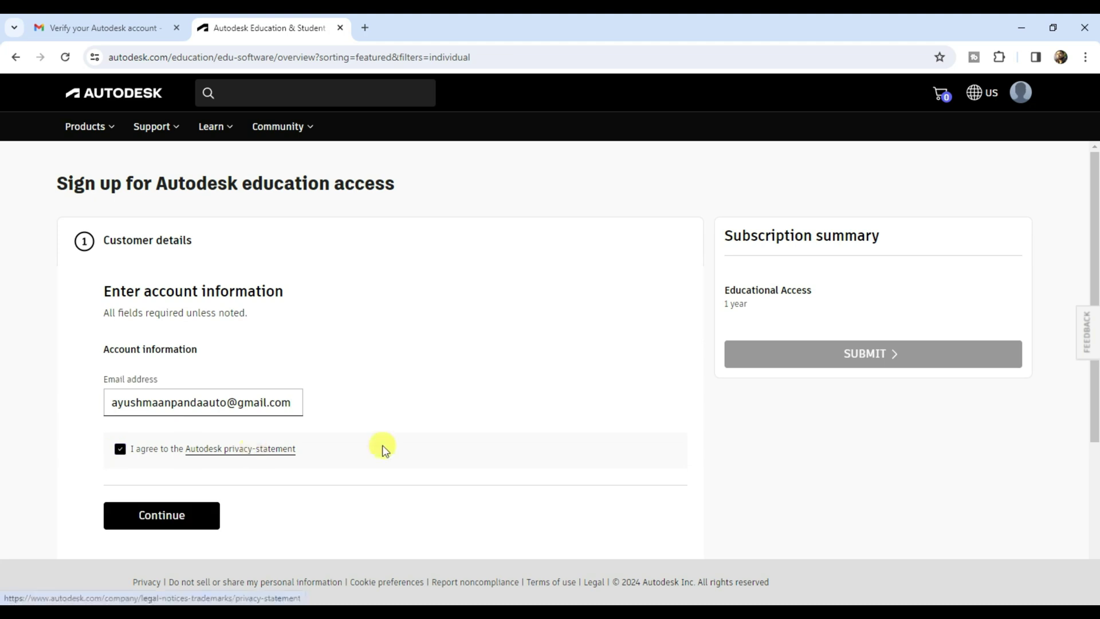
scroll(343, 448, down, 1)
click(193, 452)
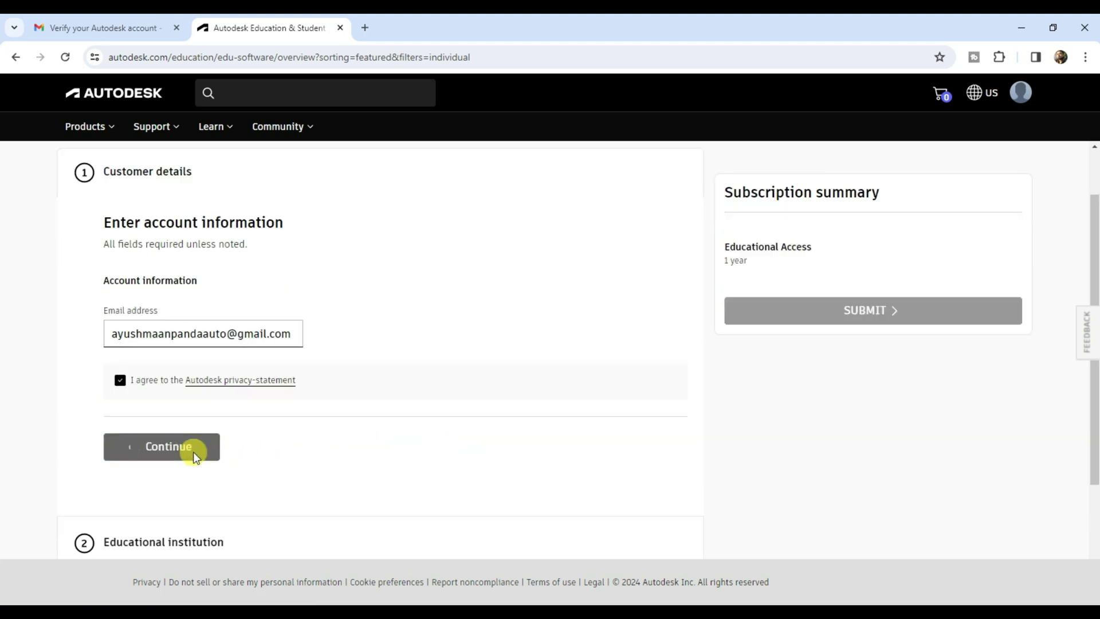
Choose Student as the educational role and enter the date of birth
click(274, 402)
click(143, 469)
click(201, 458)
click(161, 486)
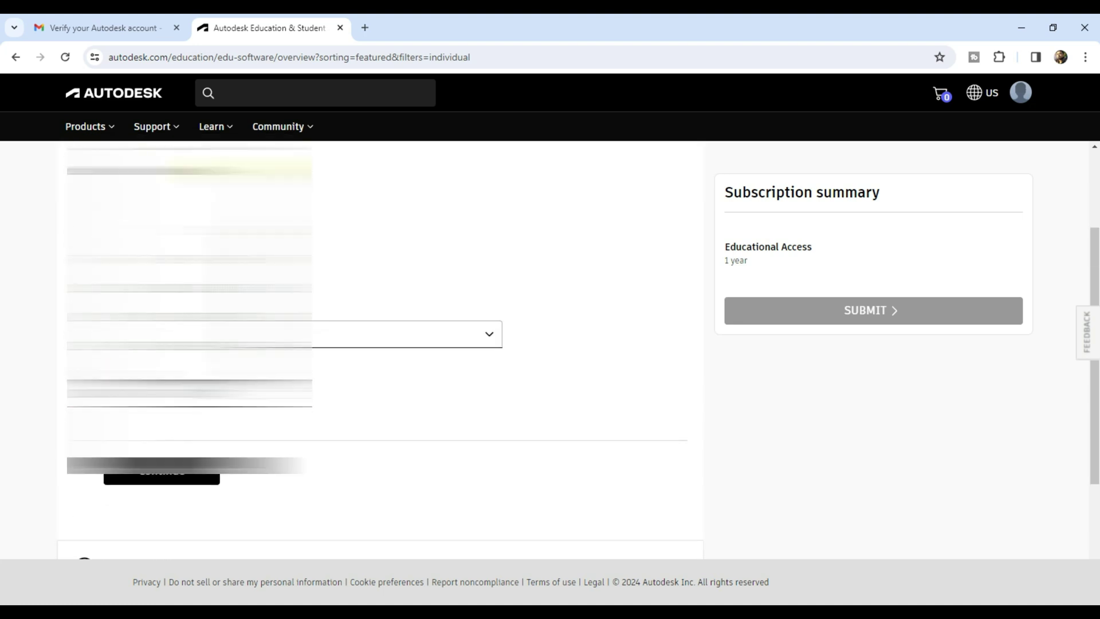
Set the school's country to India with a Vellore address and postal code 632014
click(466, 479)
scroll(344, 461, up, 15)
click(309, 320)
scroll(310, 319, down, 5)
click(192, 255)
text(Vellore)
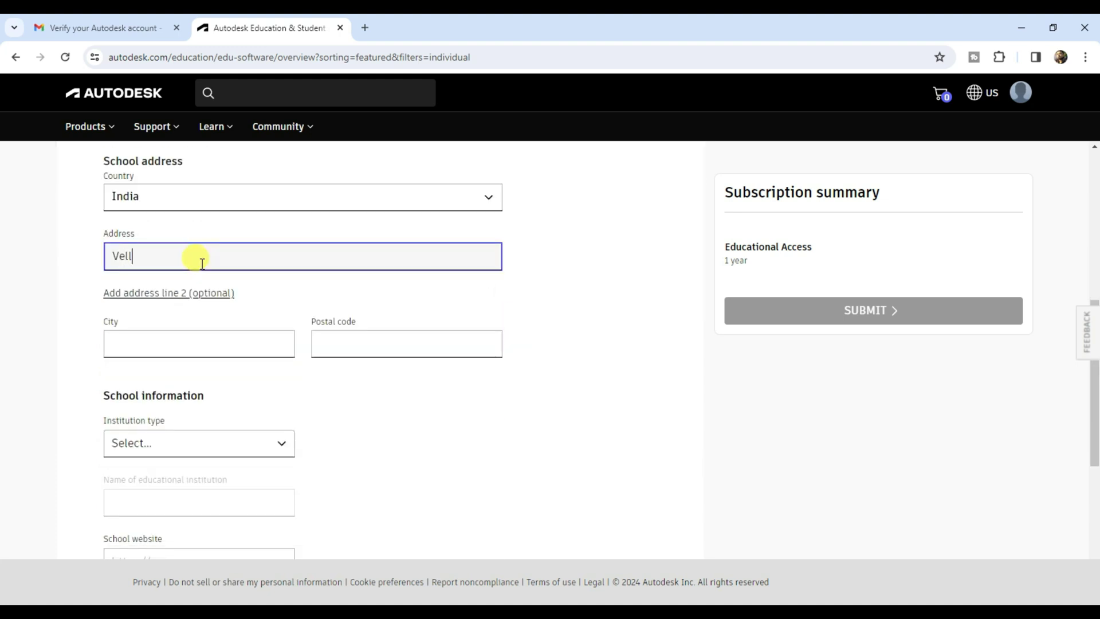
click(47, 278)
click(131, 347)
text(Vellor)
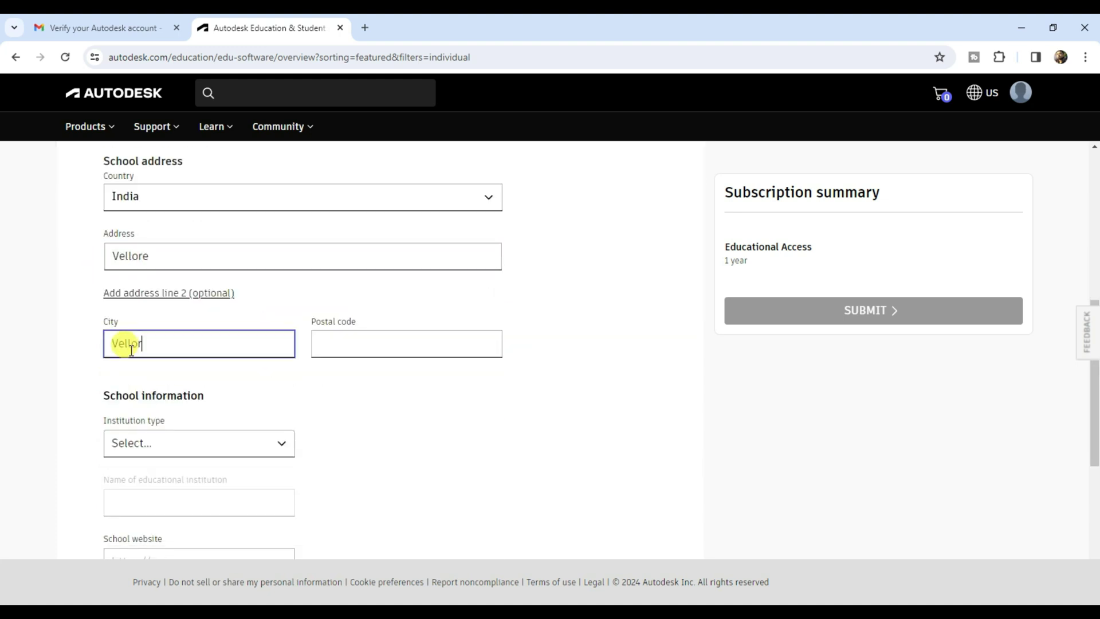
click(350, 339)
text(632014)
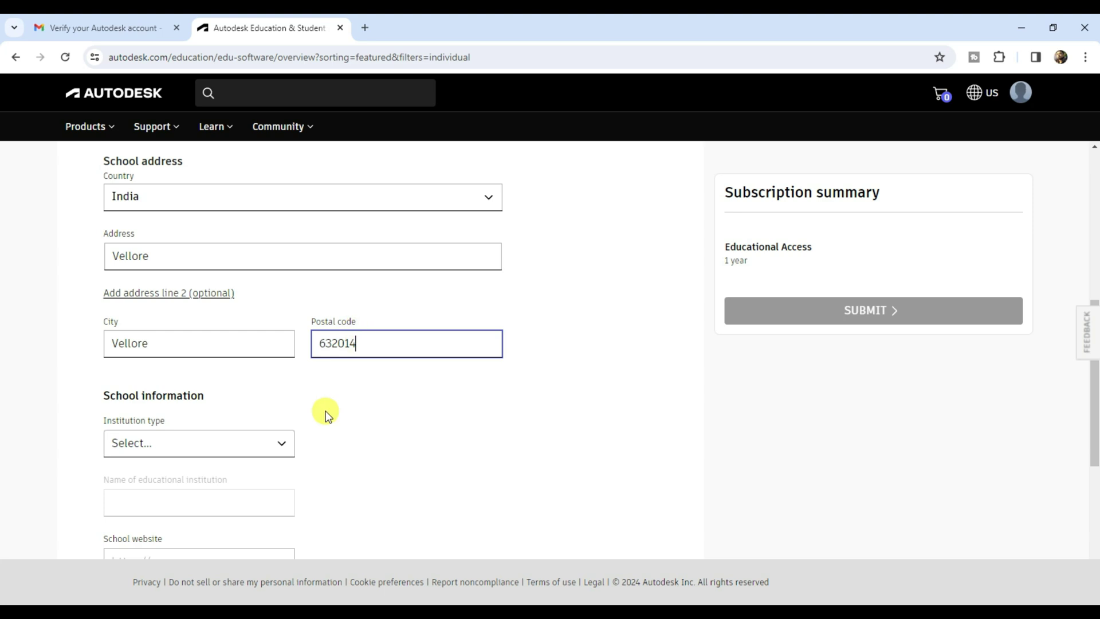
Select University/Post-Secondary and the institution Vellore Institute Of Technology
click(269, 444)
click(246, 536)
click(128, 492)
text(Vellore)
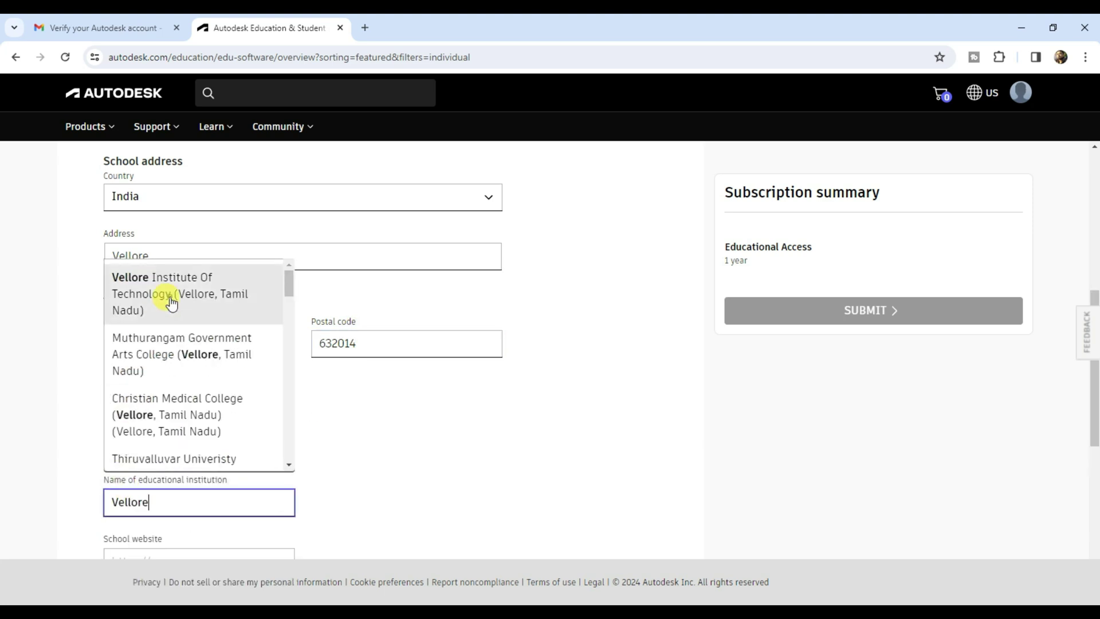
click(172, 299)
Enter school website vit.ac.in and graduation date 08/2026, confirm accuracy, and submit
scroll(399, 455, down, 2)
click(163, 419)
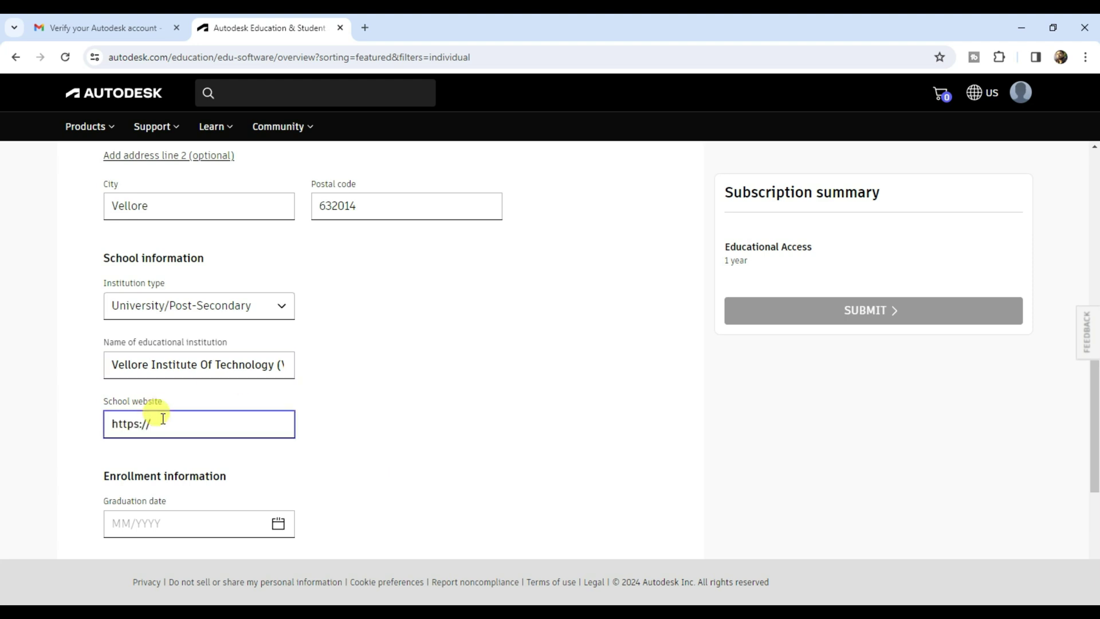
text(vit.ac.in)
scroll(298, 410, down, 2)
click(224, 379)
text(08/2026)
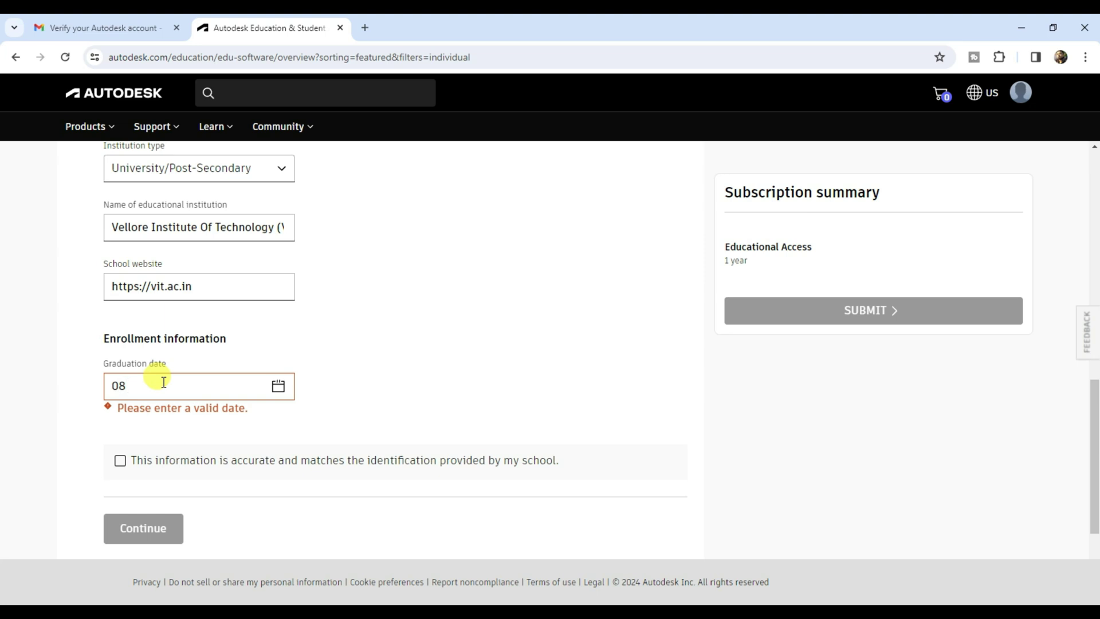
click(118, 446)
click(165, 511)
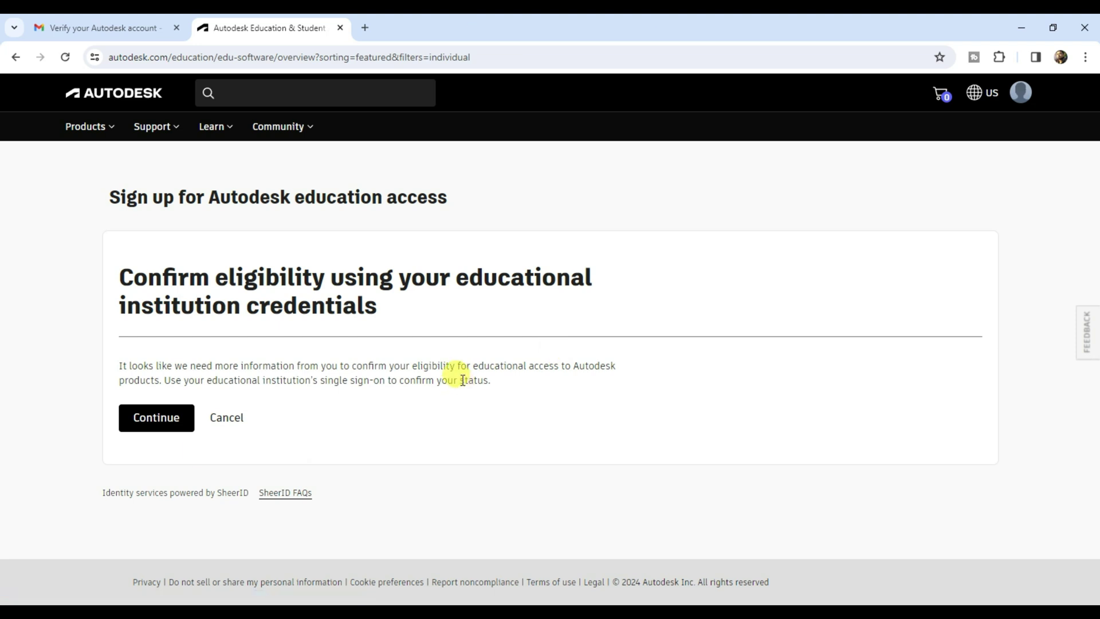
Choose to verify eligibility by uploading a document instead of school sign-on
click(161, 424)
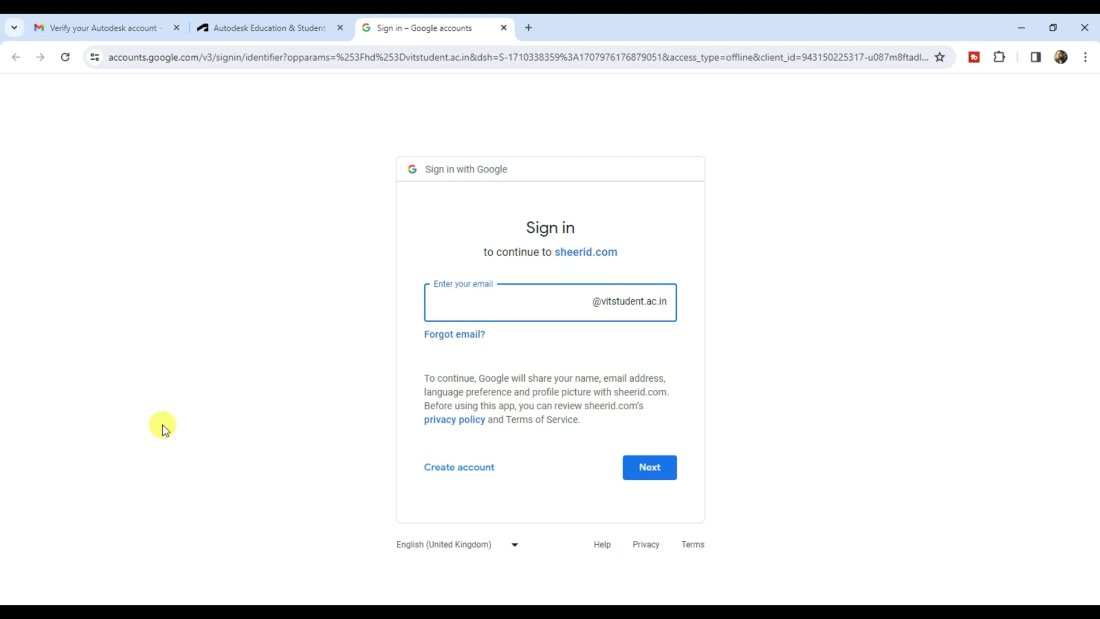
click(504, 28)
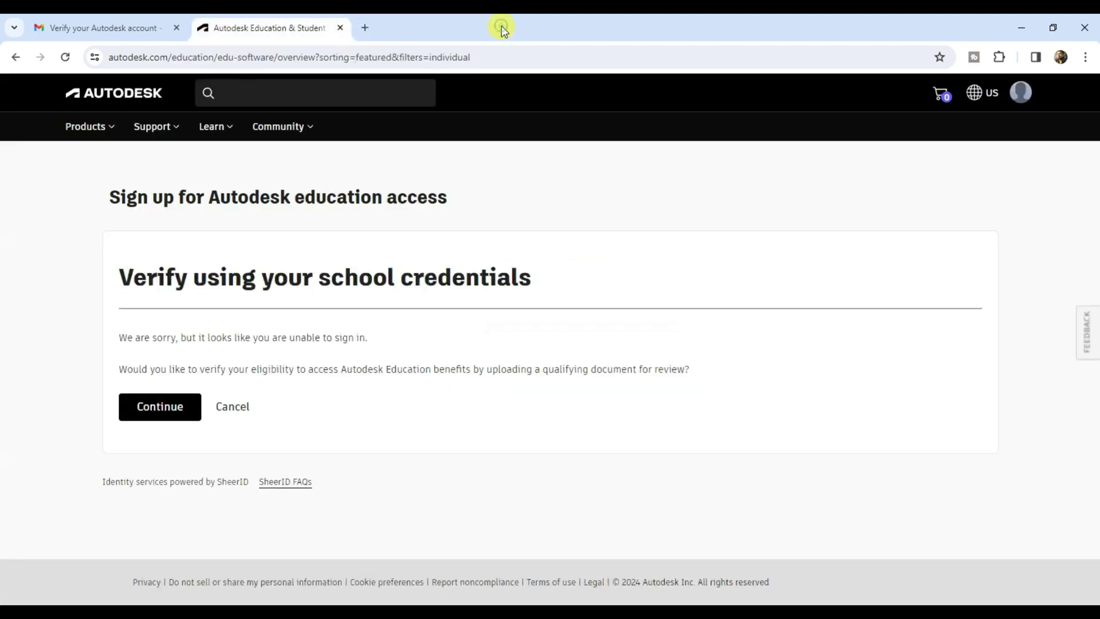
click(175, 408)
Attach the school ID image from Downloads and submit the education access application
scroll(466, 388, down, 5)
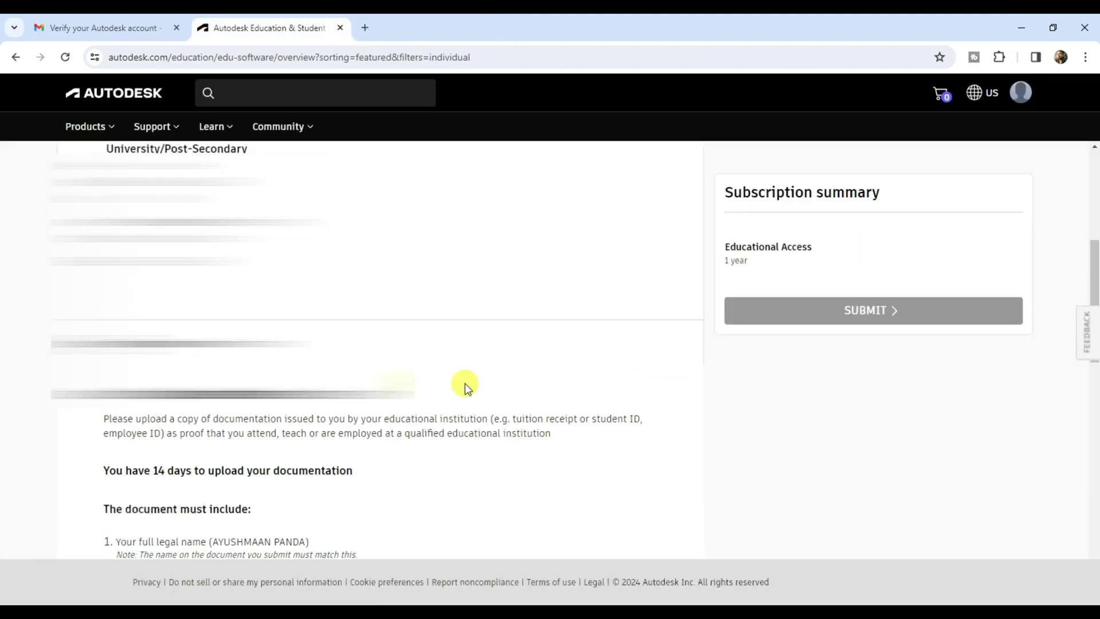
scroll(467, 388, down, 6)
click(467, 388)
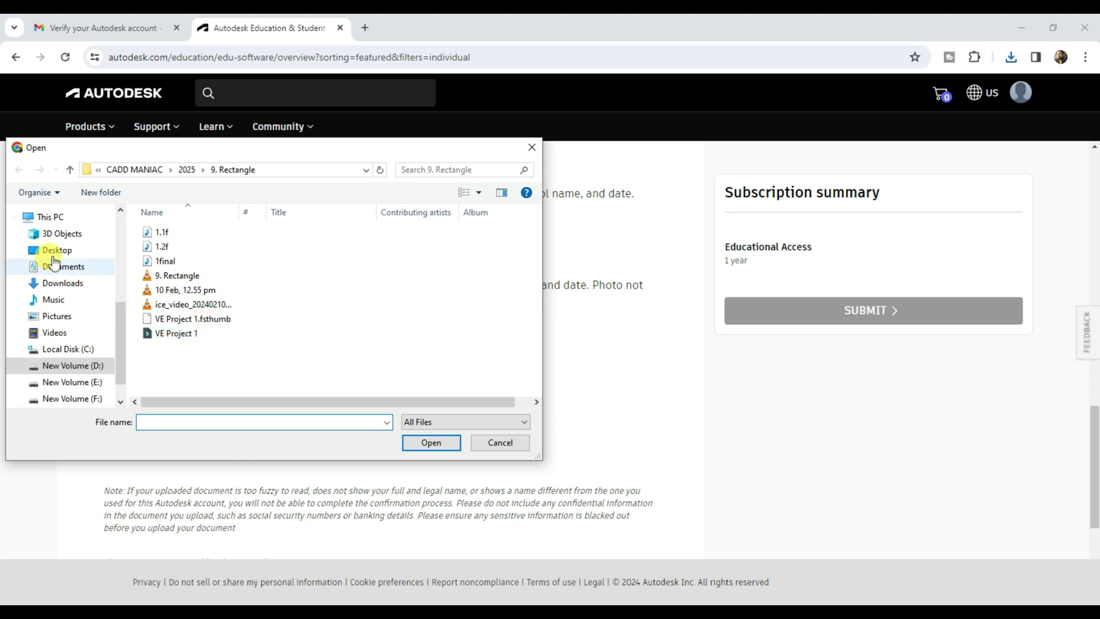
click(62, 282)
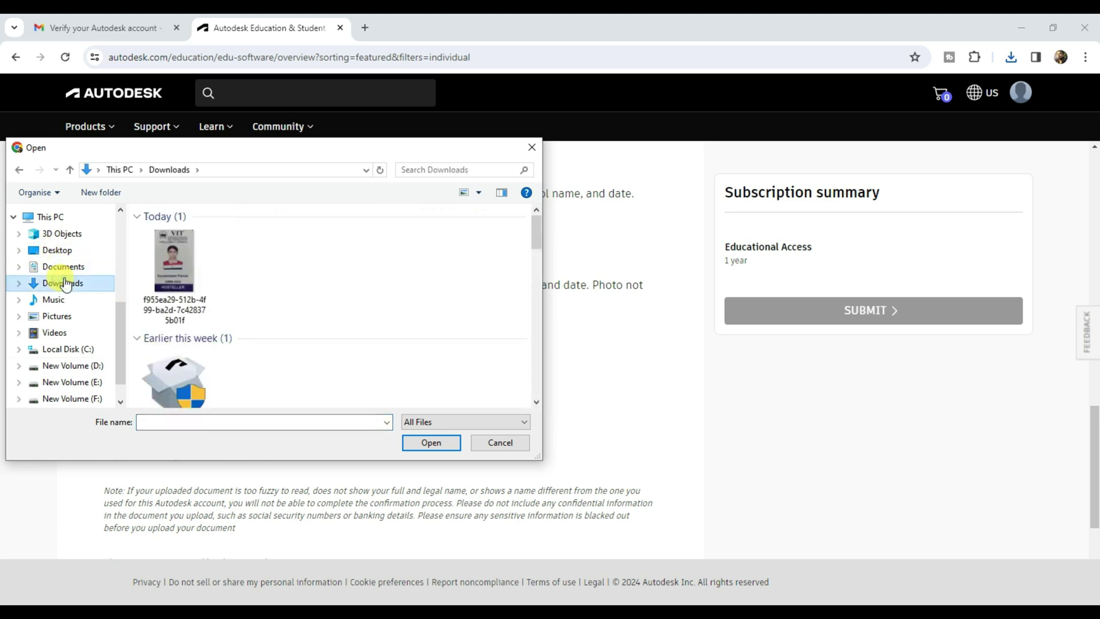
double_click(175, 259)
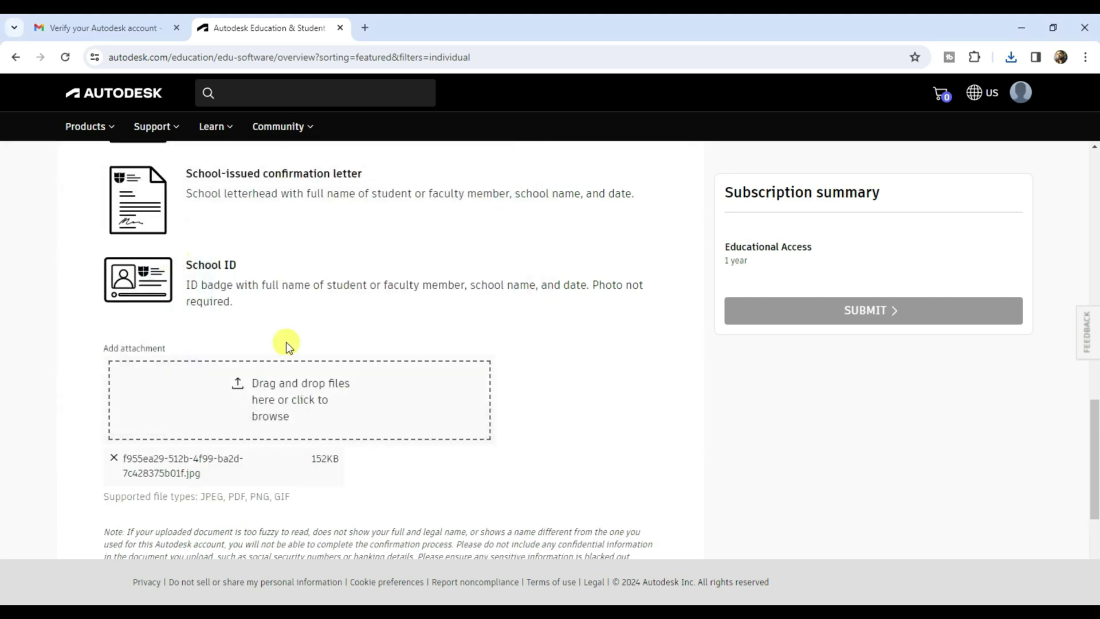
scroll(674, 387, down, 3)
click(144, 467)
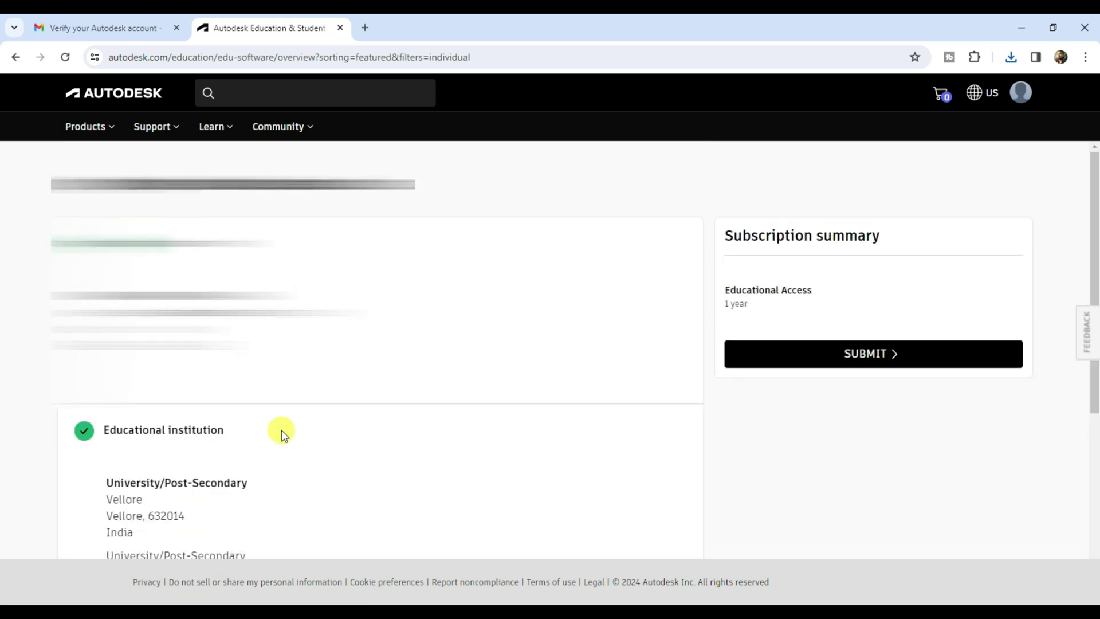
click(889, 361)
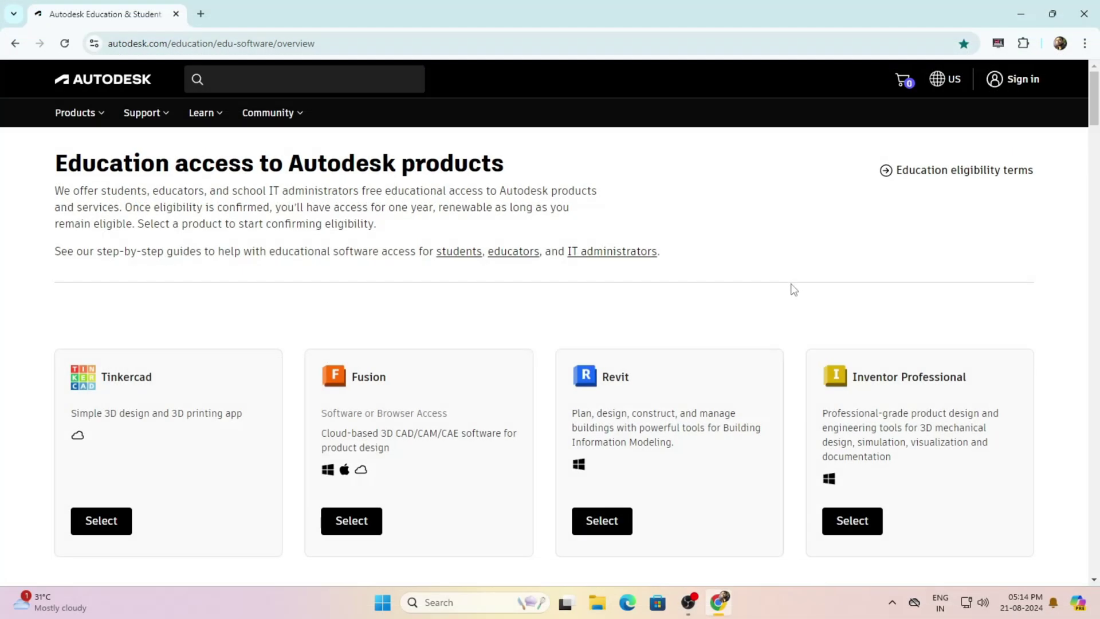
Select Fusion and access the products included in the Student plan
click(364, 508)
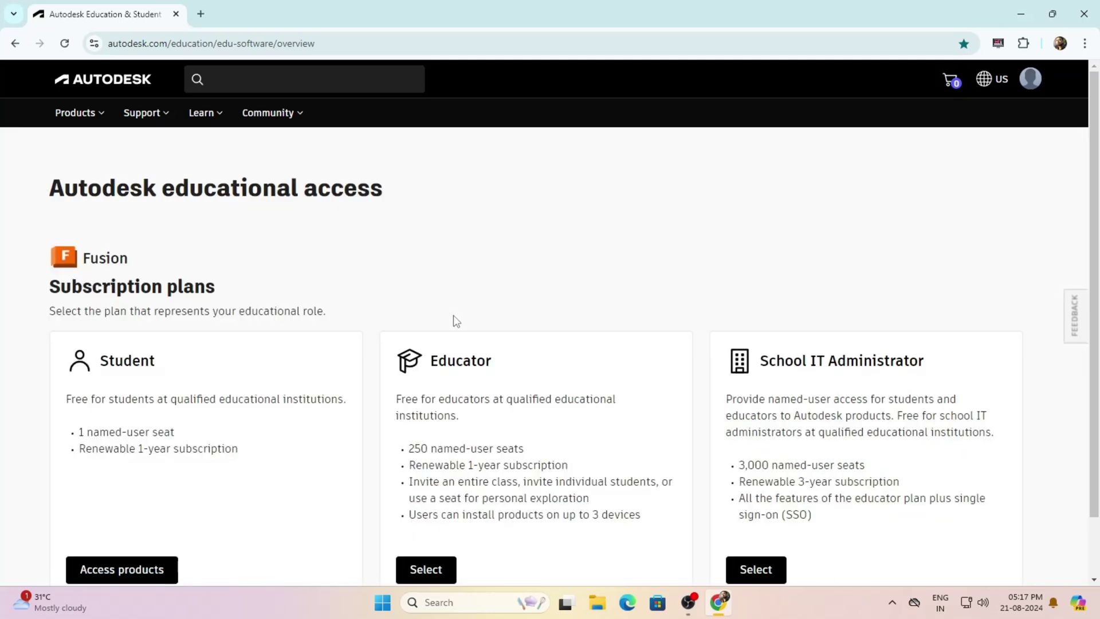
click(122, 455)
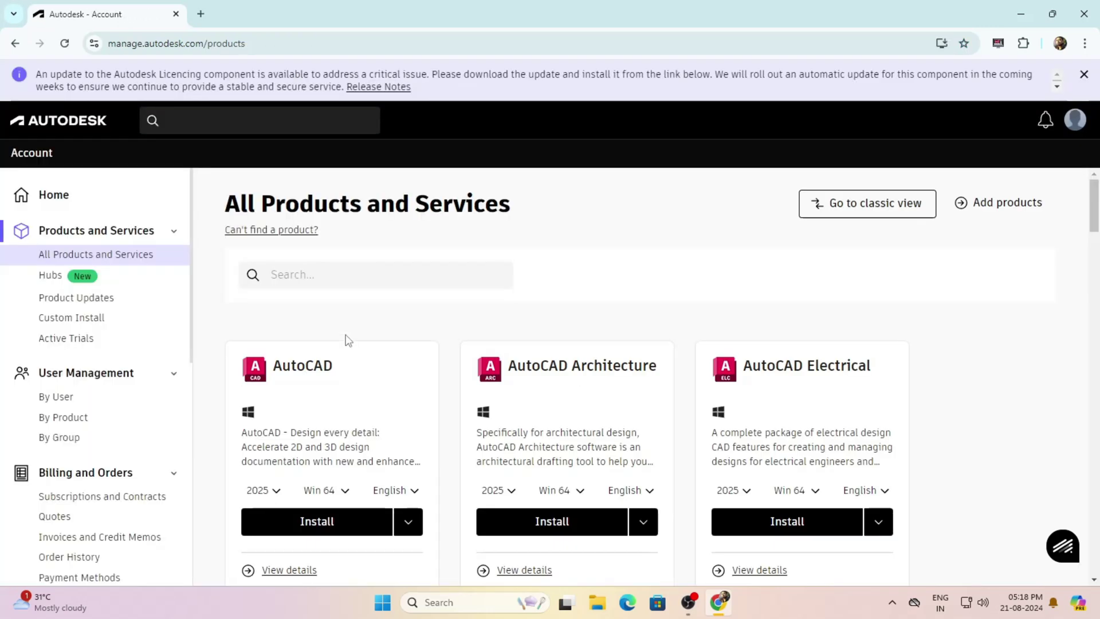
scroll(349, 344, down, 6)
scroll(485, 351, down, 8)
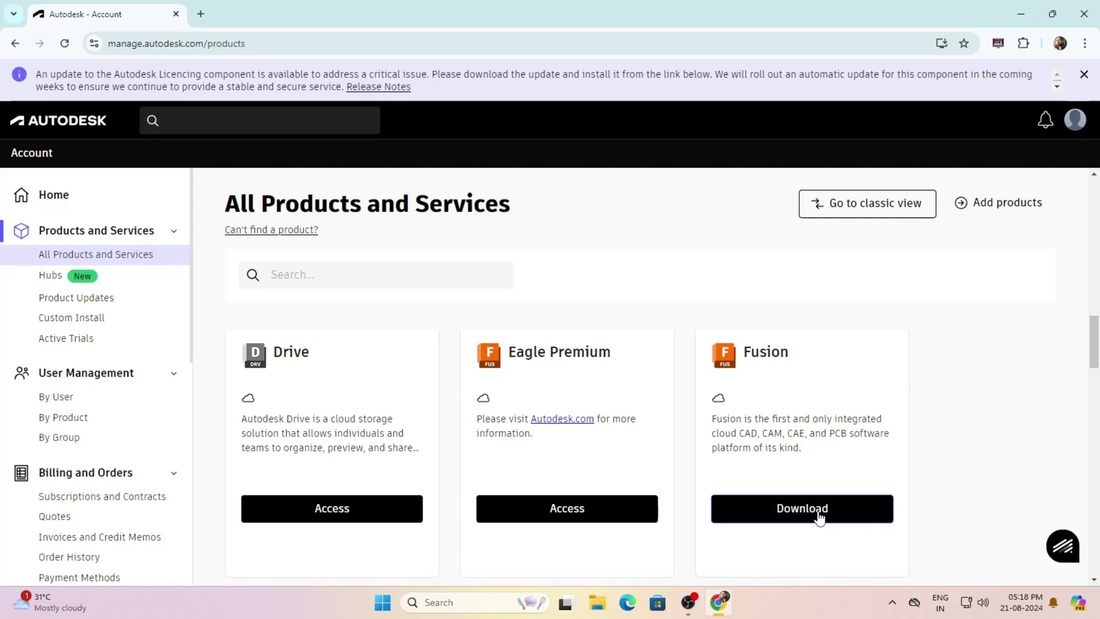
Download Fusion from the account's Products and services list and run the installer
click(1083, 75)
click(1079, 82)
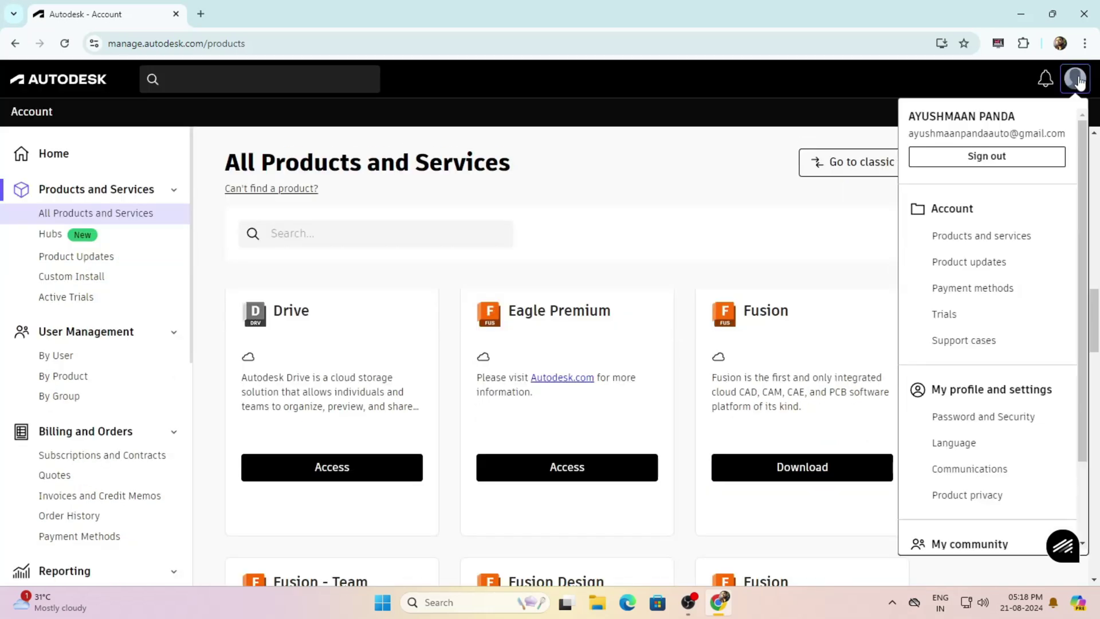
click(1013, 232)
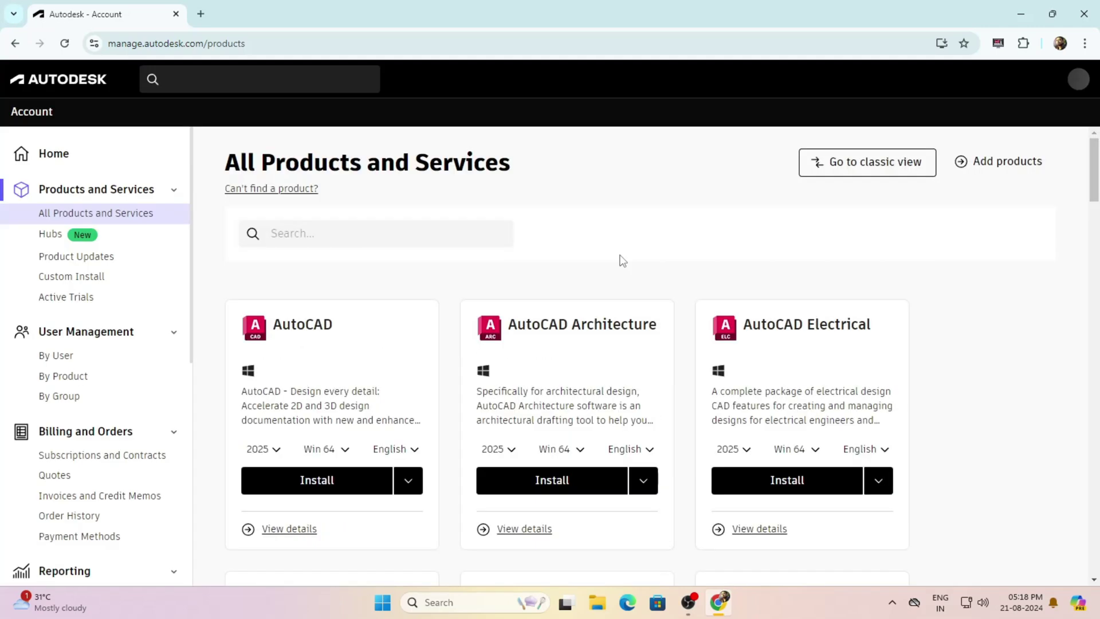
scroll(622, 261, down, 10)
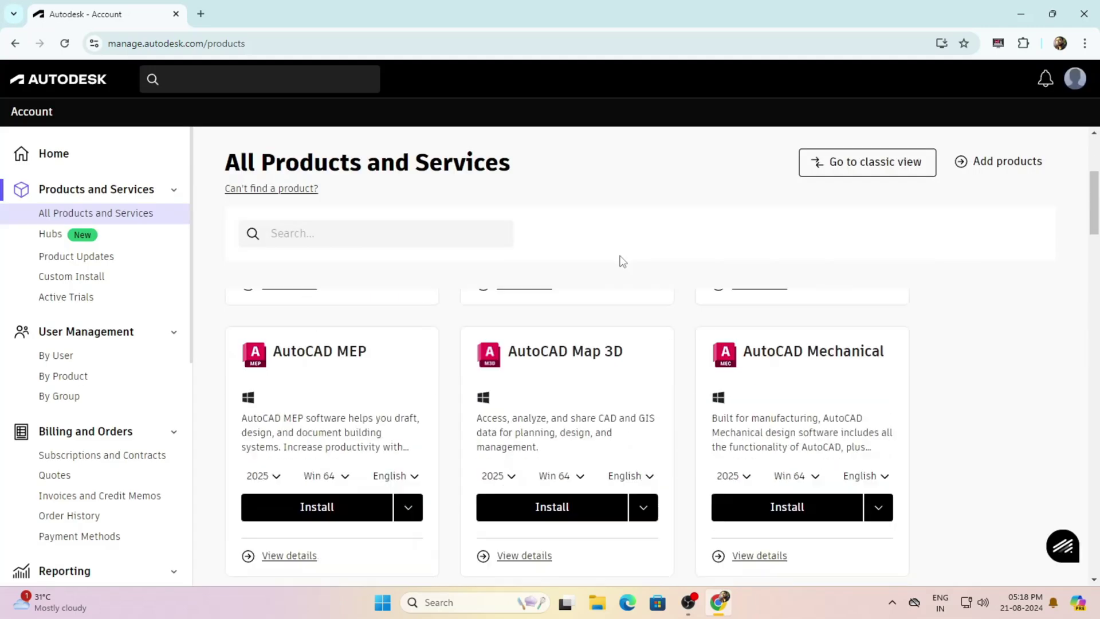
click(818, 474)
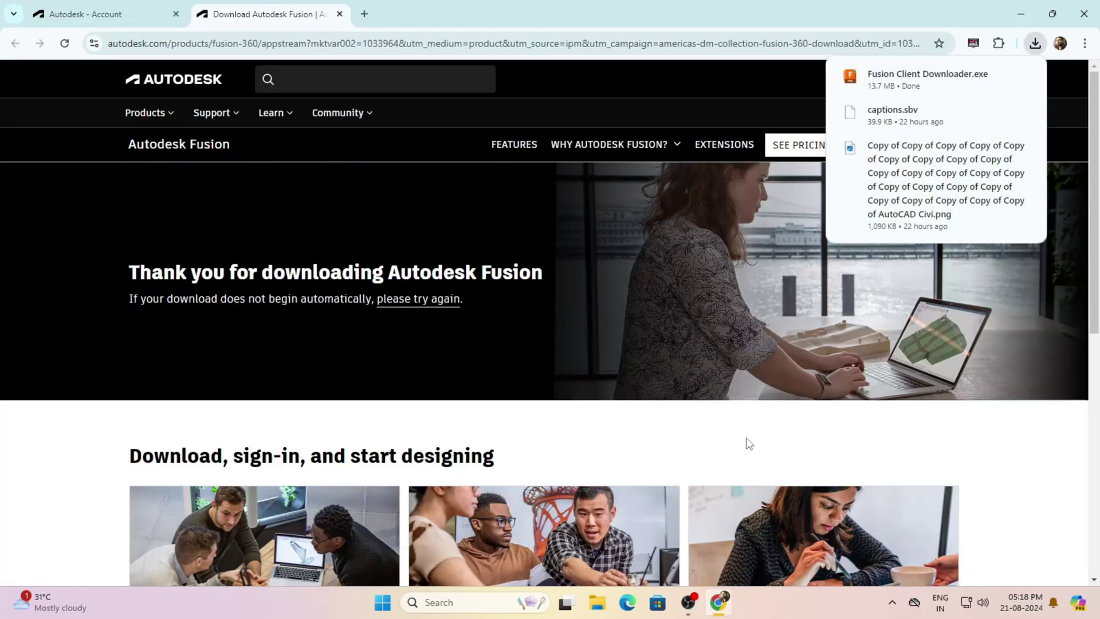
click(926, 76)
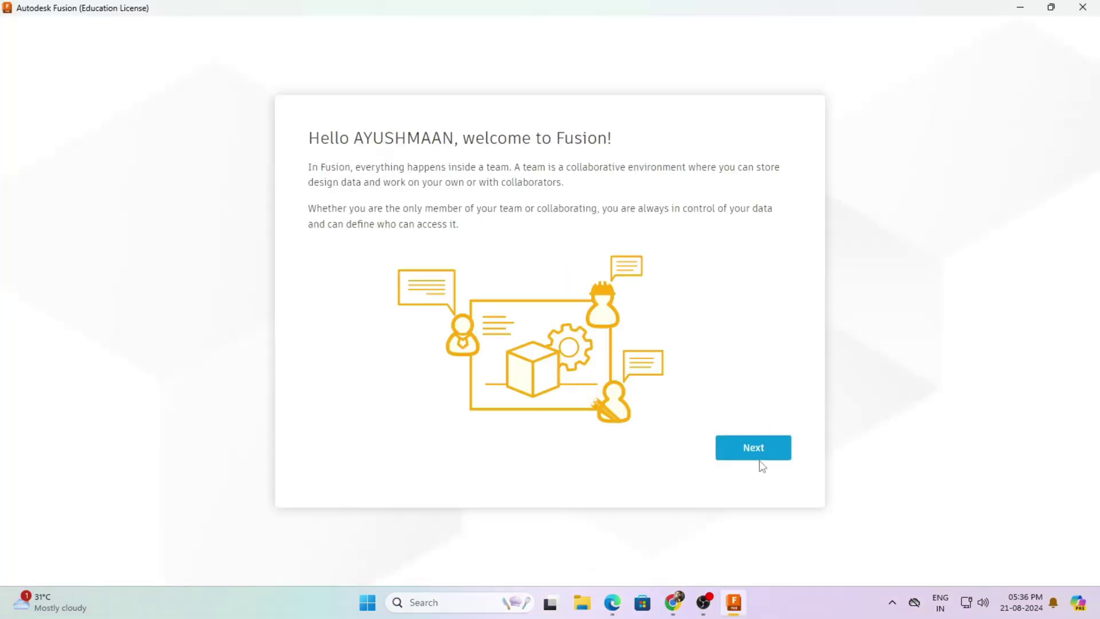
Create a private team named My_team, enter it, and accept the usage data settings
click(759, 456)
click(537, 232)
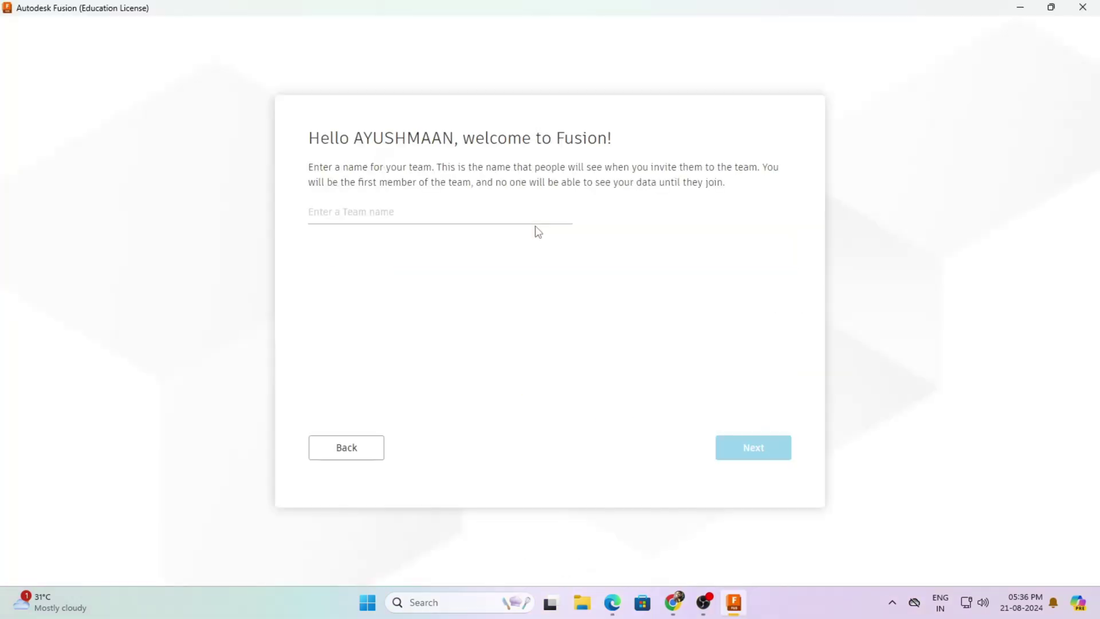
click(412, 207)
text(My_team)
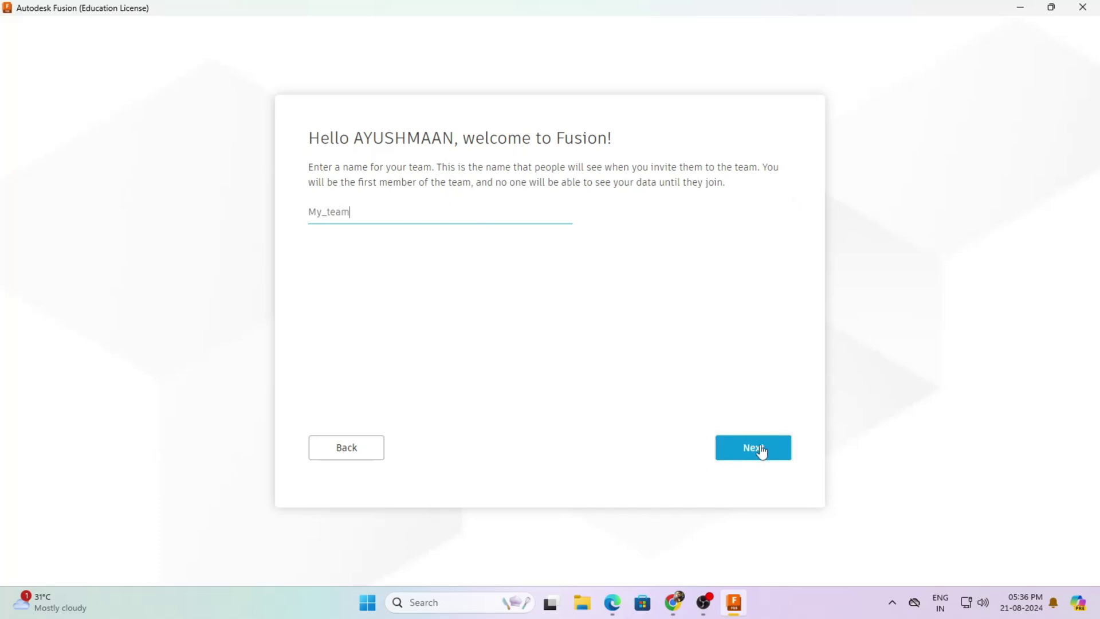
click(760, 451)
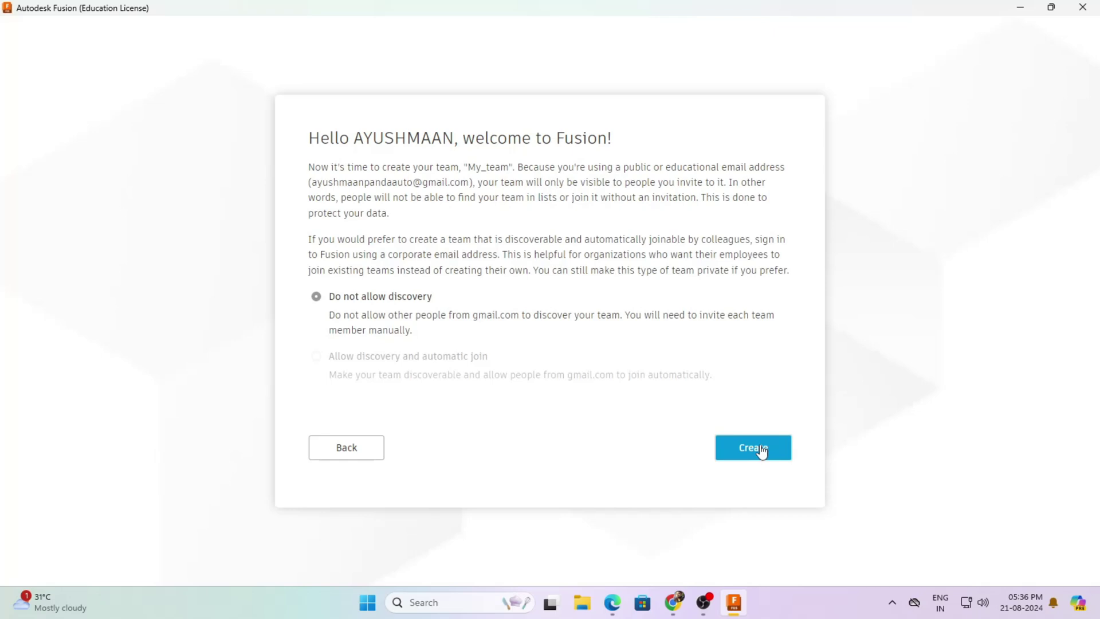
click(760, 447)
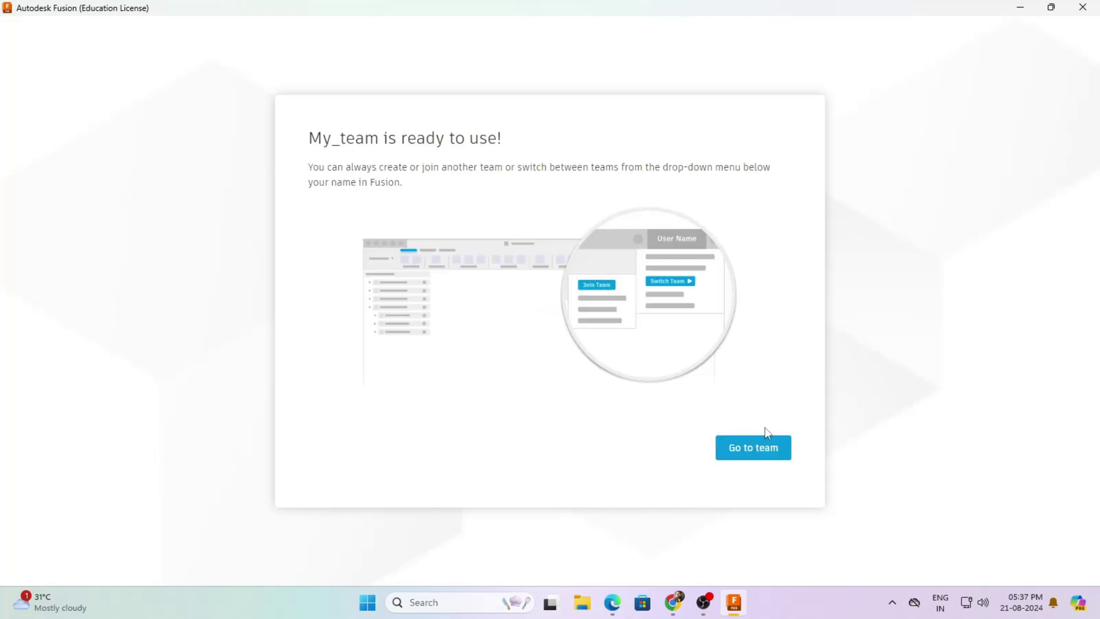
click(763, 444)
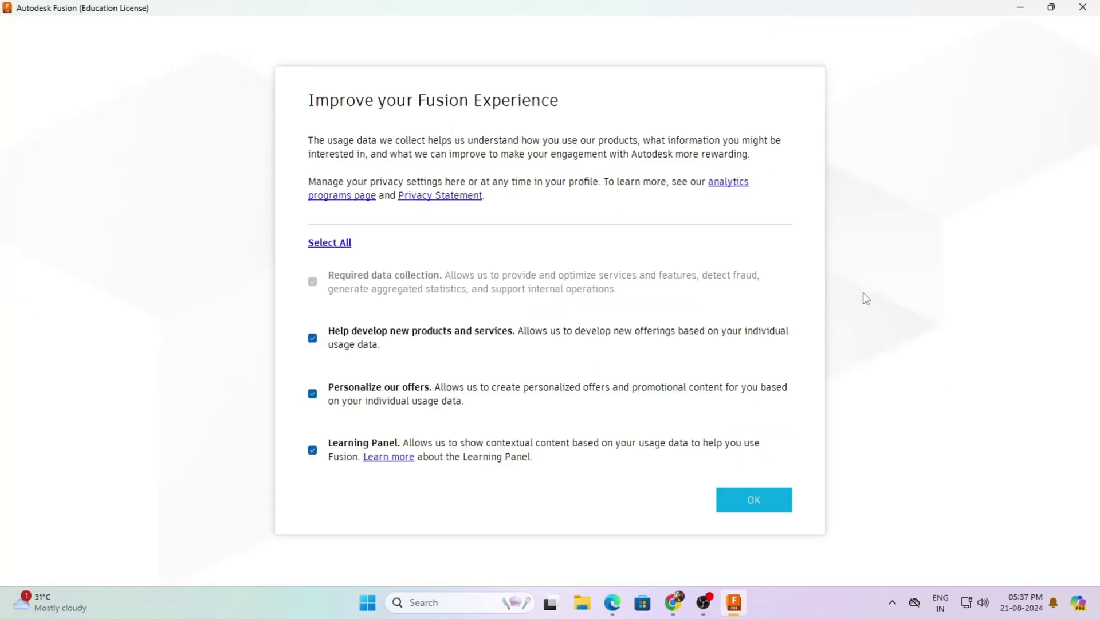
click(768, 501)
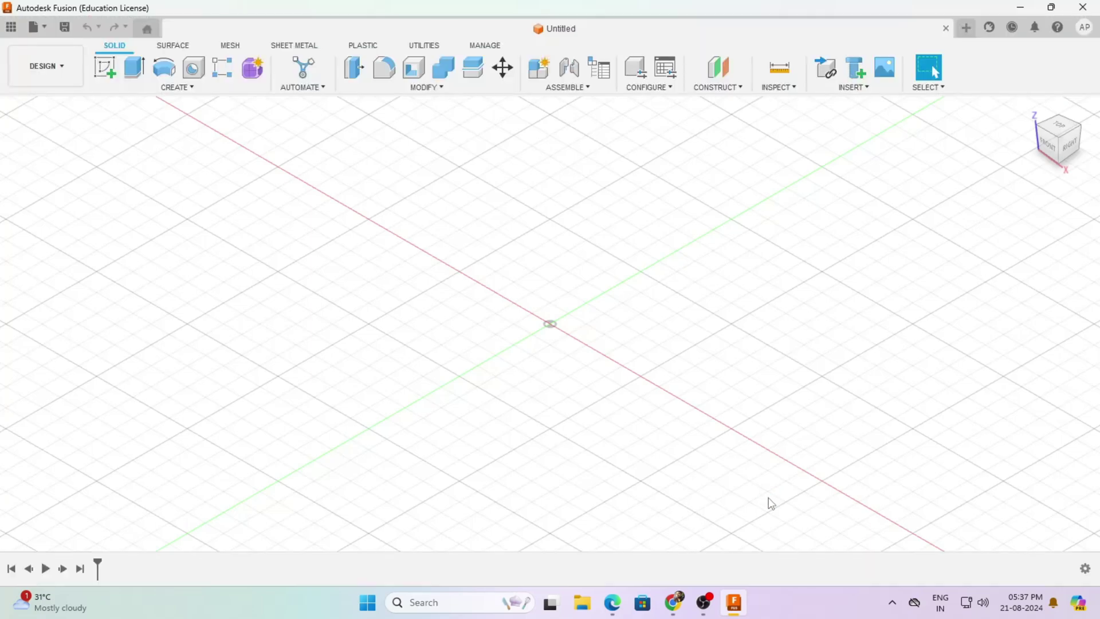